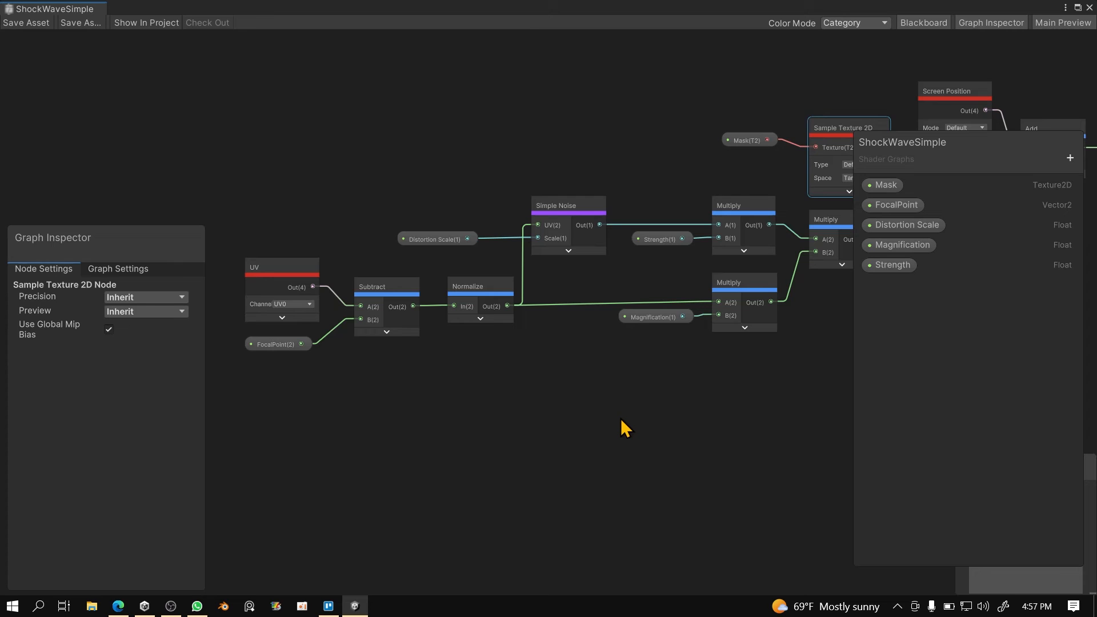
- Move the ShockwaveQuad upward along its vertical axis in the scene
{"action": "middle_click_drag", "start_coordinate": [803, 418], "coordinate": [651, 457]}
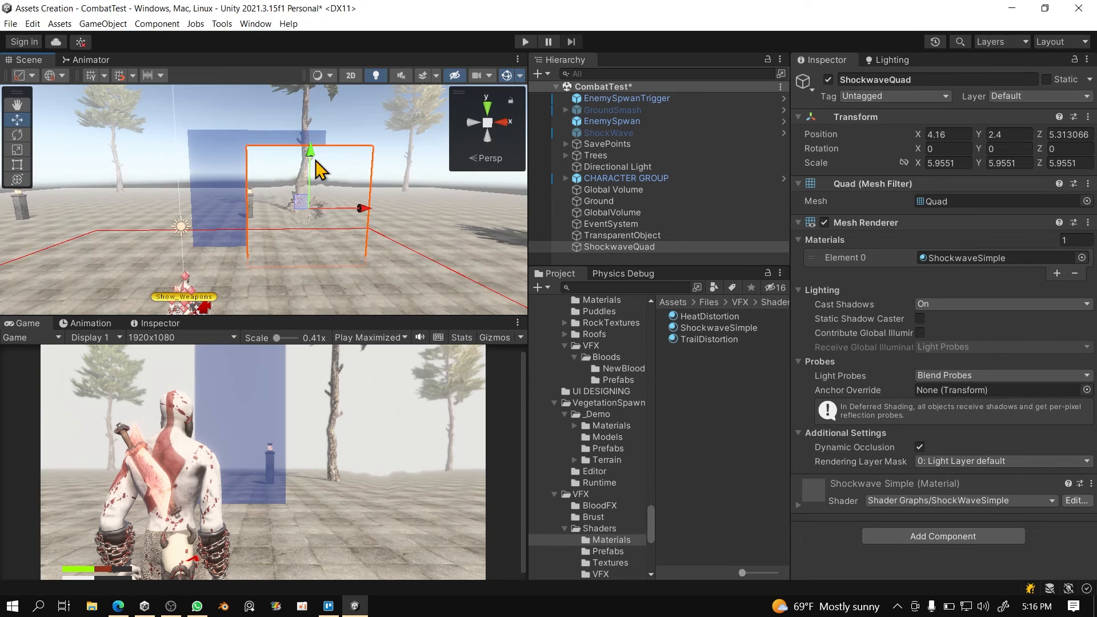
{"action": "left_click_drag", "start_coordinate": [316, 162], "coordinate": [328, 78]}
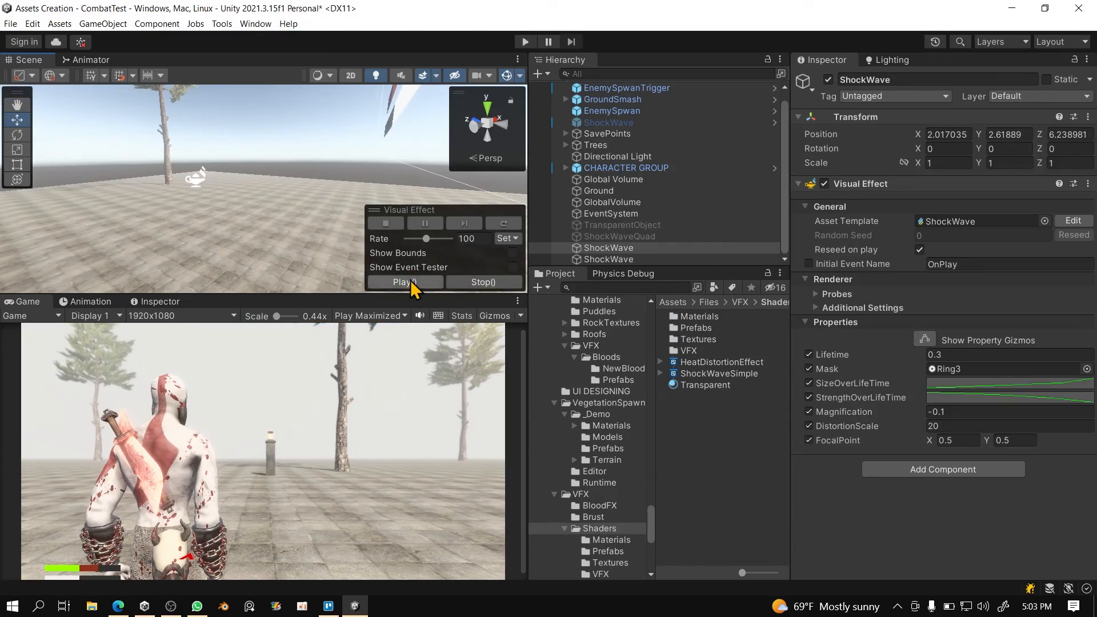
- Play the ShockWave visual effect in the scene and view it from another angle
{"action": "left_click", "coordinate": [410, 282]}
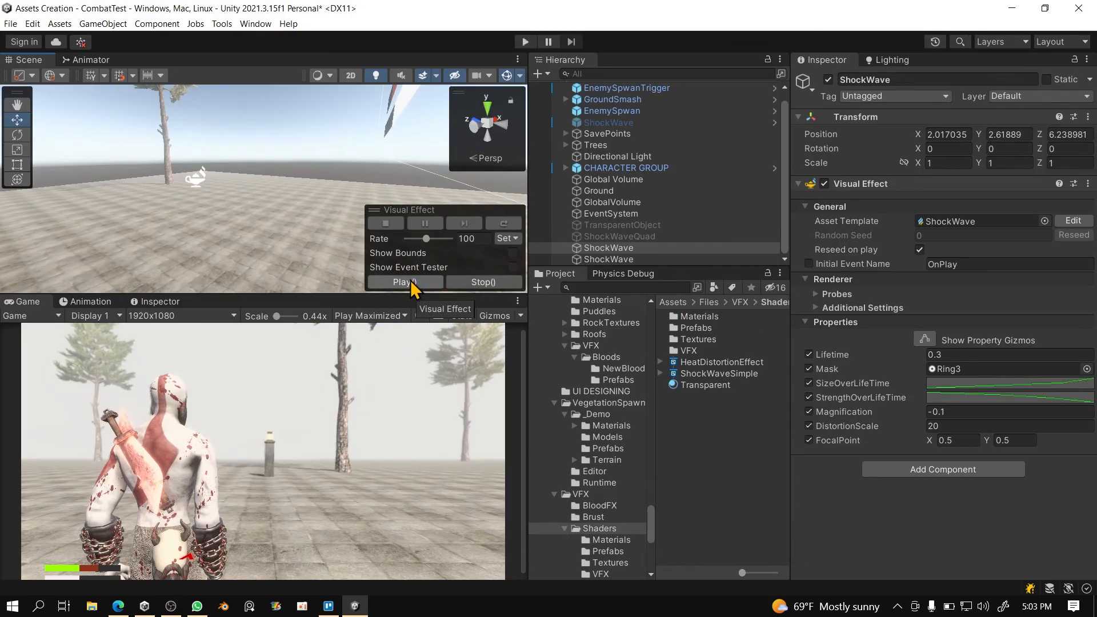
{"action": "left_click", "coordinate": [409, 282]}
{"action": "left_click_drag", "start_coordinate": [336, 111], "coordinate": [239, 137], "text": "alt"}
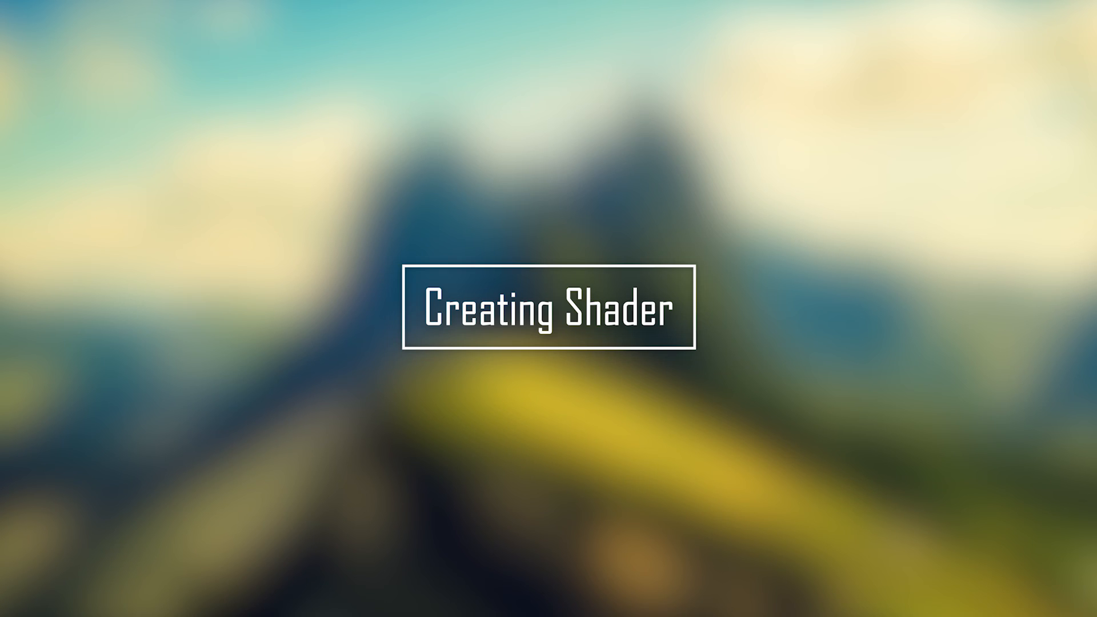
- Check the Shader Graph and Visual Effect Graph packages in the Unity Registry package list
{"action": "scroll", "coordinate": [203, 477], "scroll_direction": "down", "scroll_amount": 1}
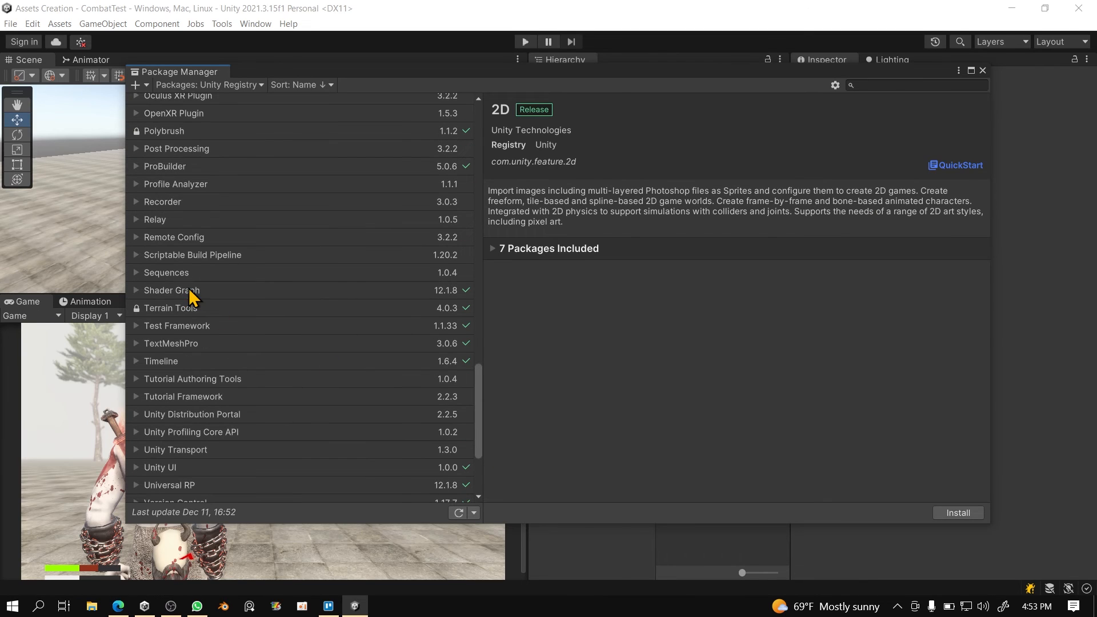
{"action": "left_click", "coordinate": [206, 291]}
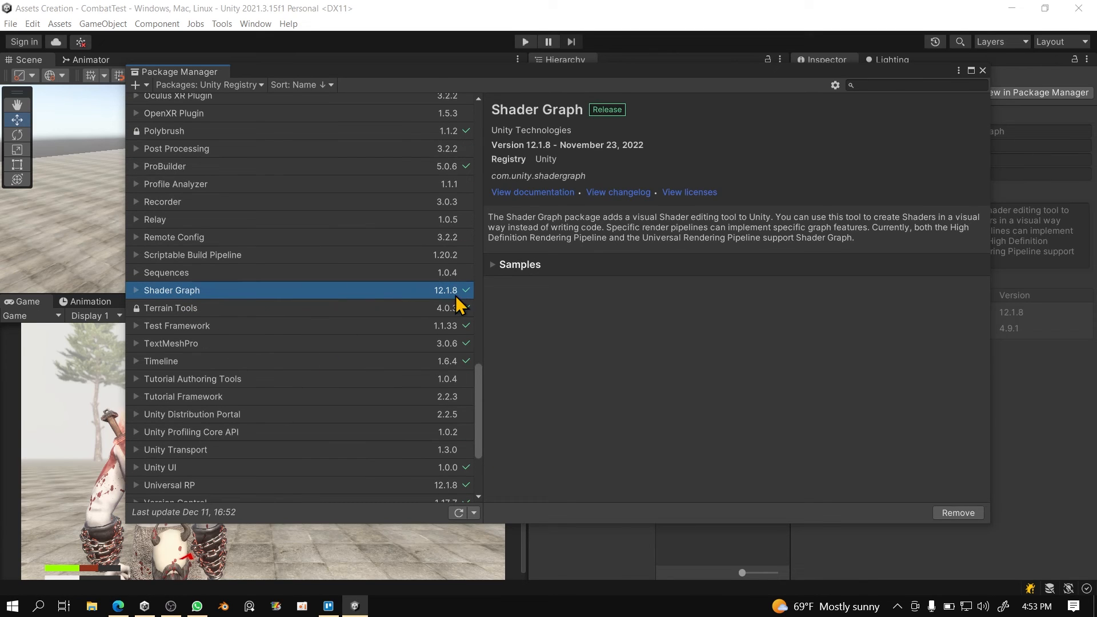
{"action": "scroll", "coordinate": [479, 405], "scroll_direction": "down", "scroll_amount": 3}
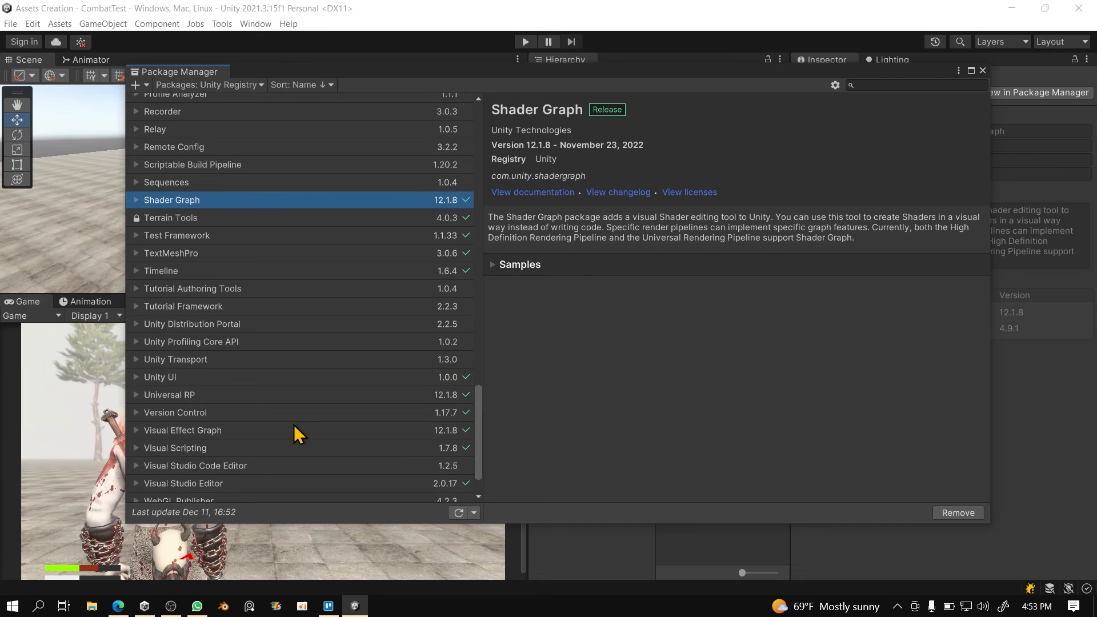
{"action": "left_click", "coordinate": [331, 432]}
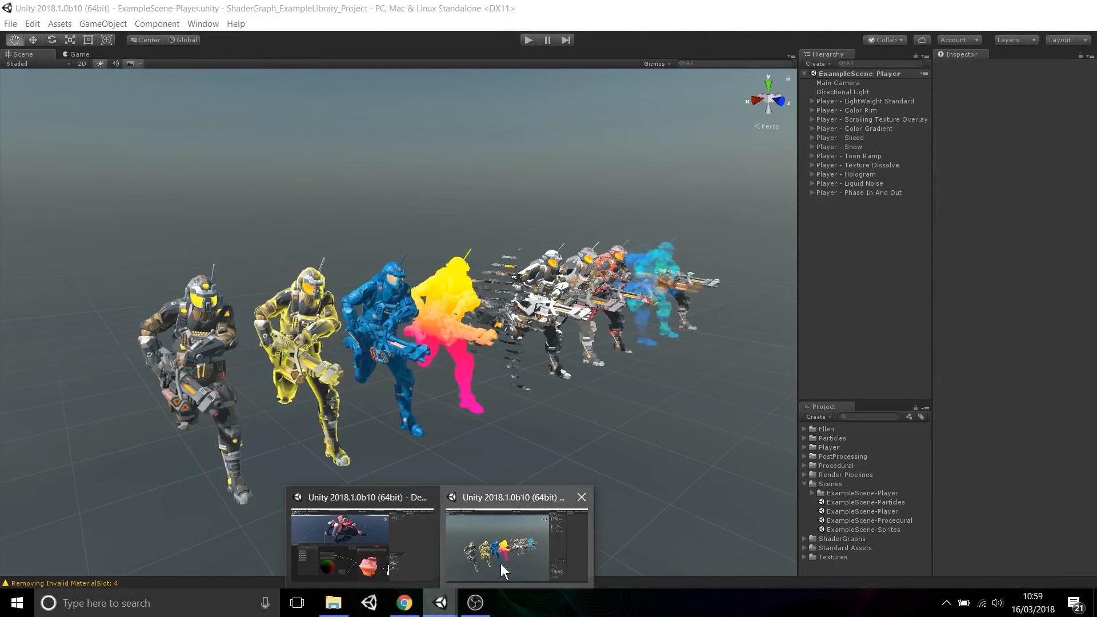
- Adjust the HDR colour of the gradient key at location 100% in the SparkleBurst_Auto graph
{"action": "left_click", "coordinate": [500, 564]}
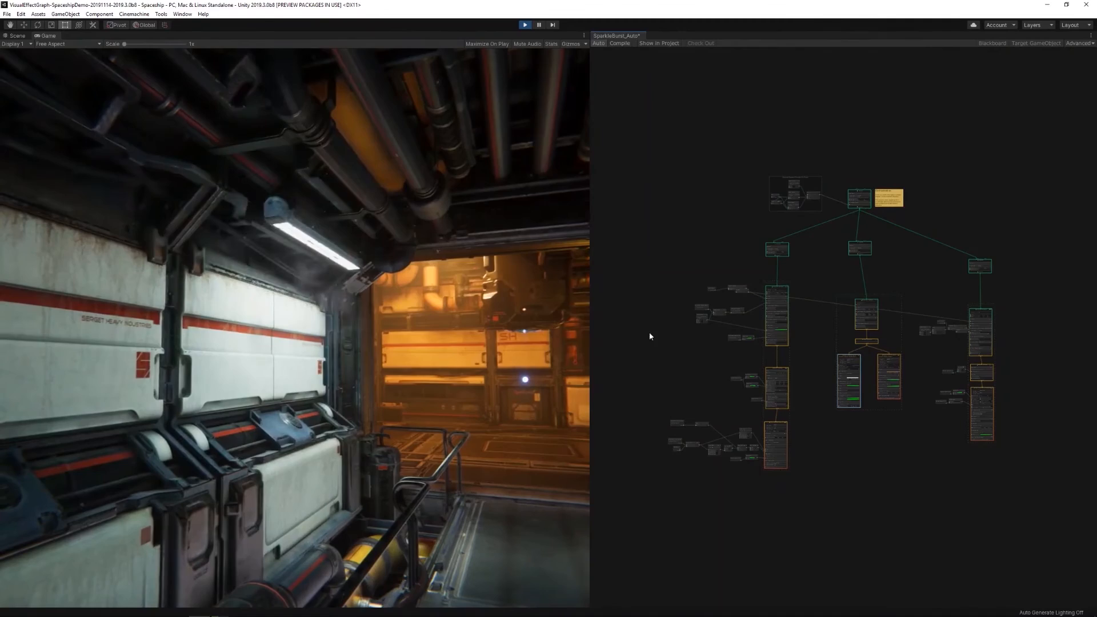
{"action": "scroll", "coordinate": [800, 349], "scroll_direction": "up", "scroll_amount": 10}
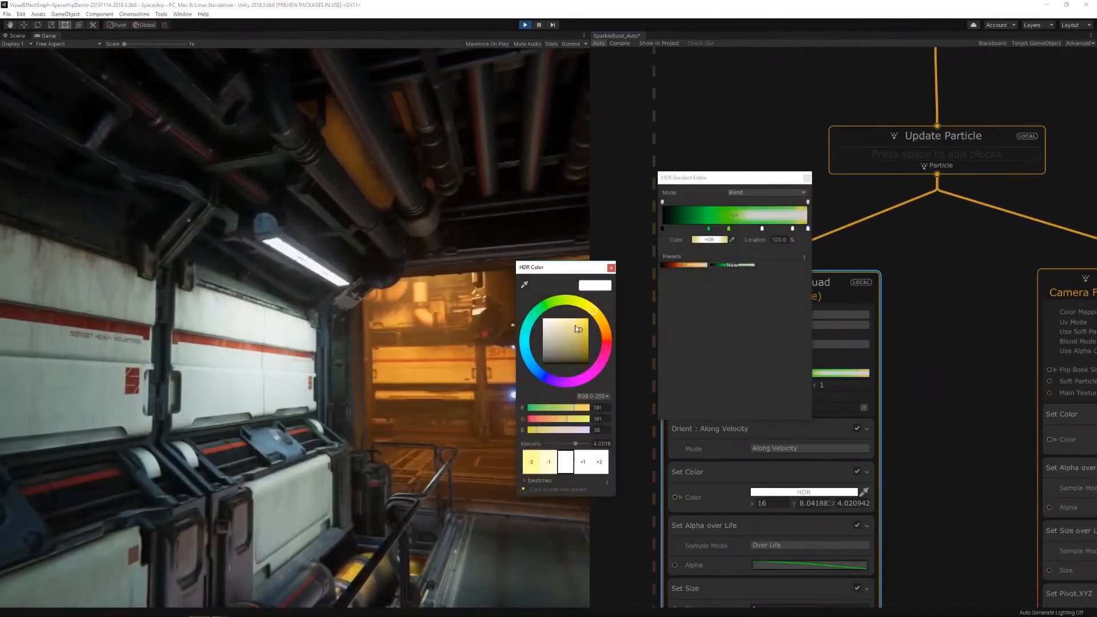
{"action": "left_click_drag", "start_coordinate": [580, 307], "coordinate": [556, 302]}
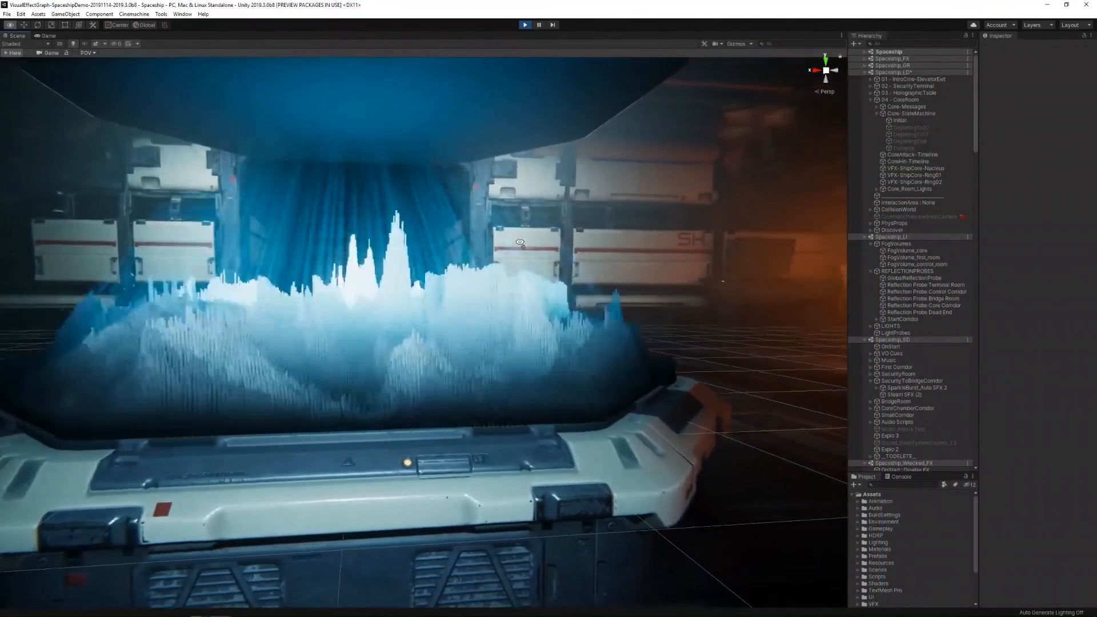
- Fly through the spaceship scene to examine its hologram and core effects
{"action": "right_click_drag", "start_coordinate": [520, 242], "coordinate": [542, 268]}
{"action": "key", "text": "a"}
{"action": "key", "text": "s"}
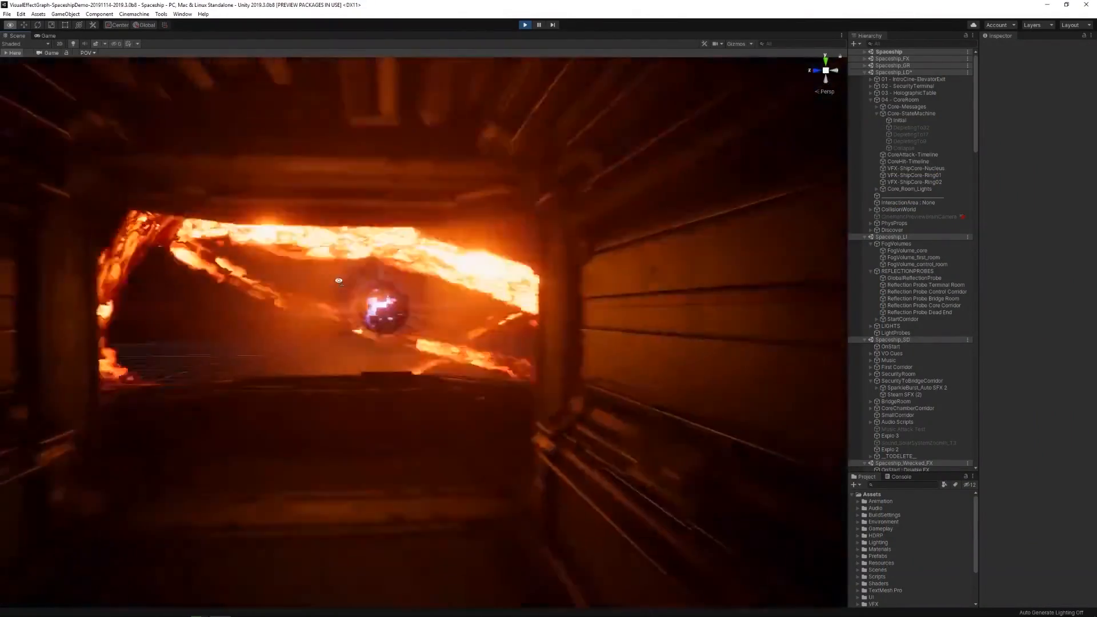
{"action": "right_click_drag", "start_coordinate": [337, 280], "coordinate": [348, 257]}
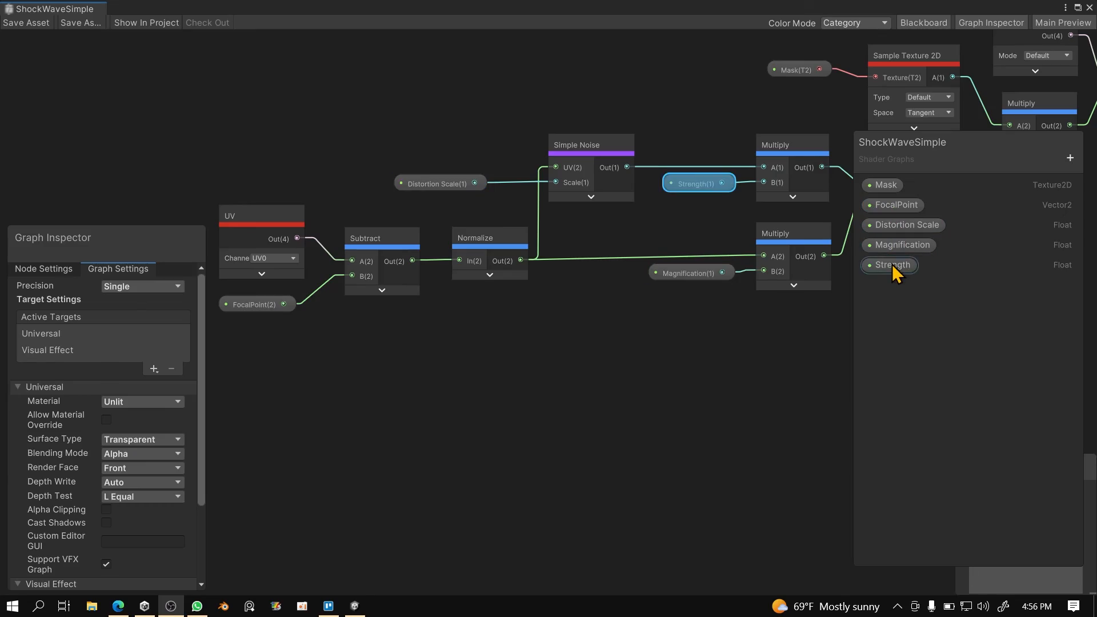
- Review the Strength and Distortion Scale properties and the graph's Universal and Visual Effect target settings
{"action": "left_click", "coordinate": [893, 265]}
{"action": "left_click", "coordinate": [908, 225]}
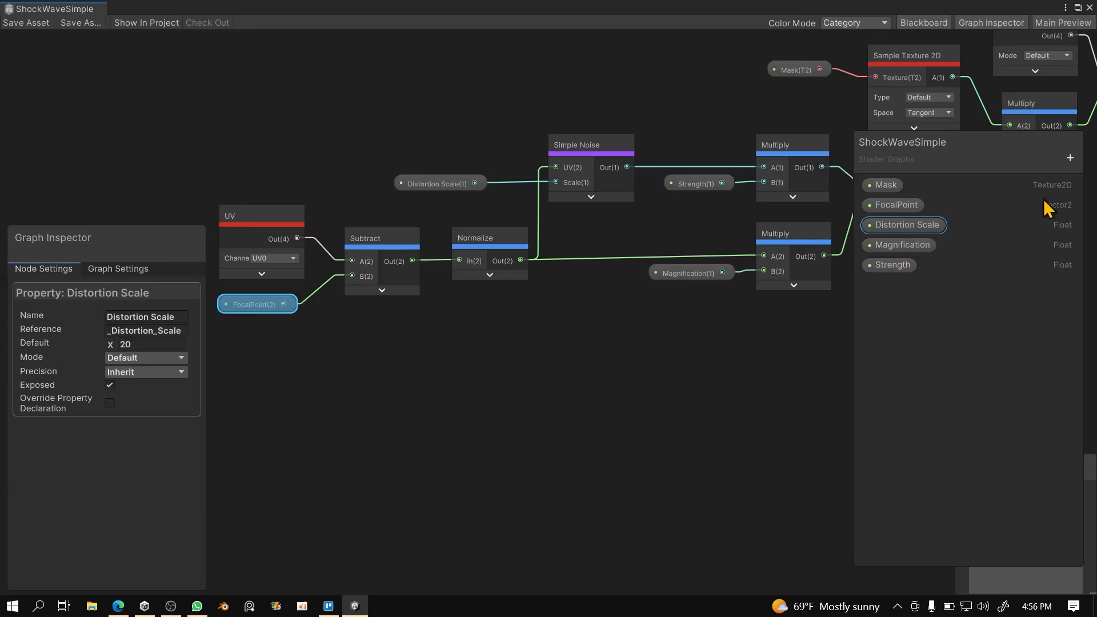
{"action": "left_click", "coordinate": [146, 268]}
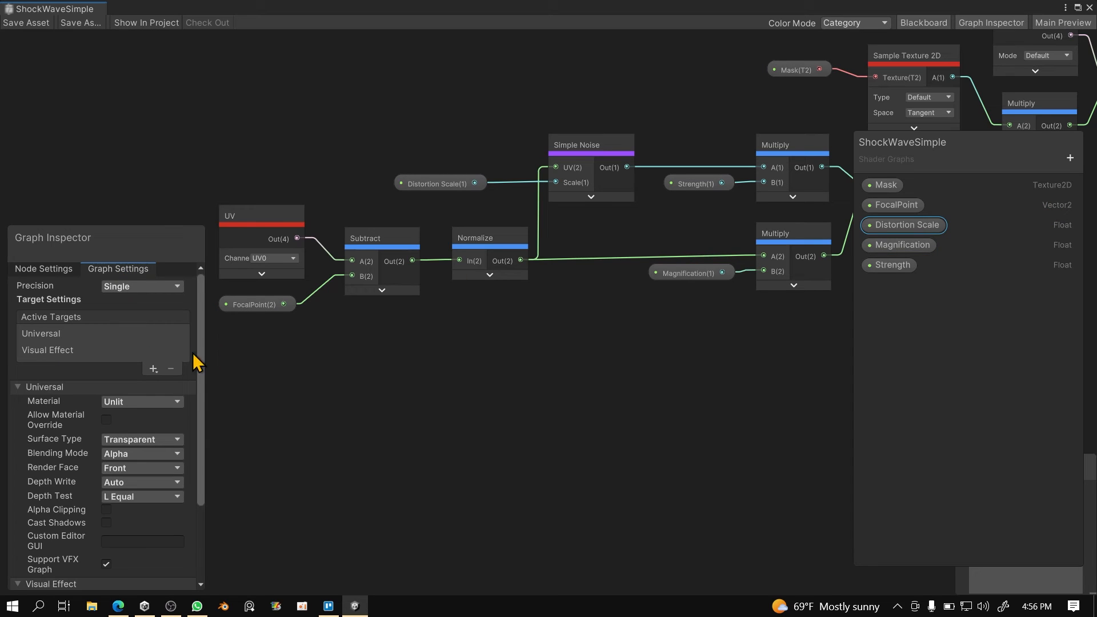
{"action": "scroll", "coordinate": [201, 400], "scroll_direction": "down", "scroll_amount": 3}
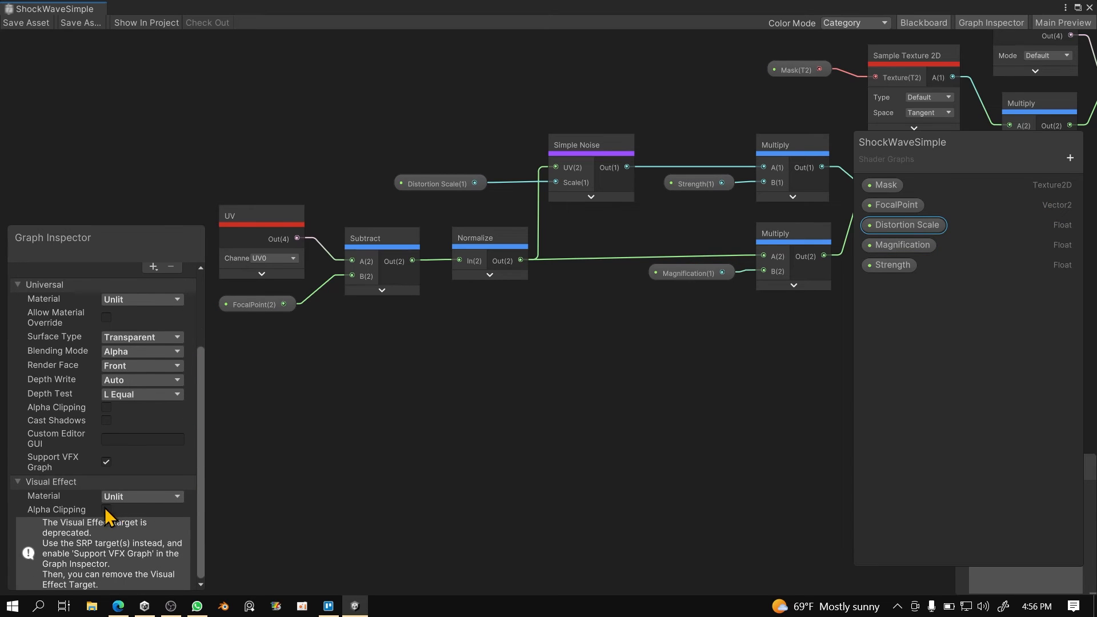
{"action": "left_click_drag", "start_coordinate": [200, 508], "coordinate": [210, 448]}
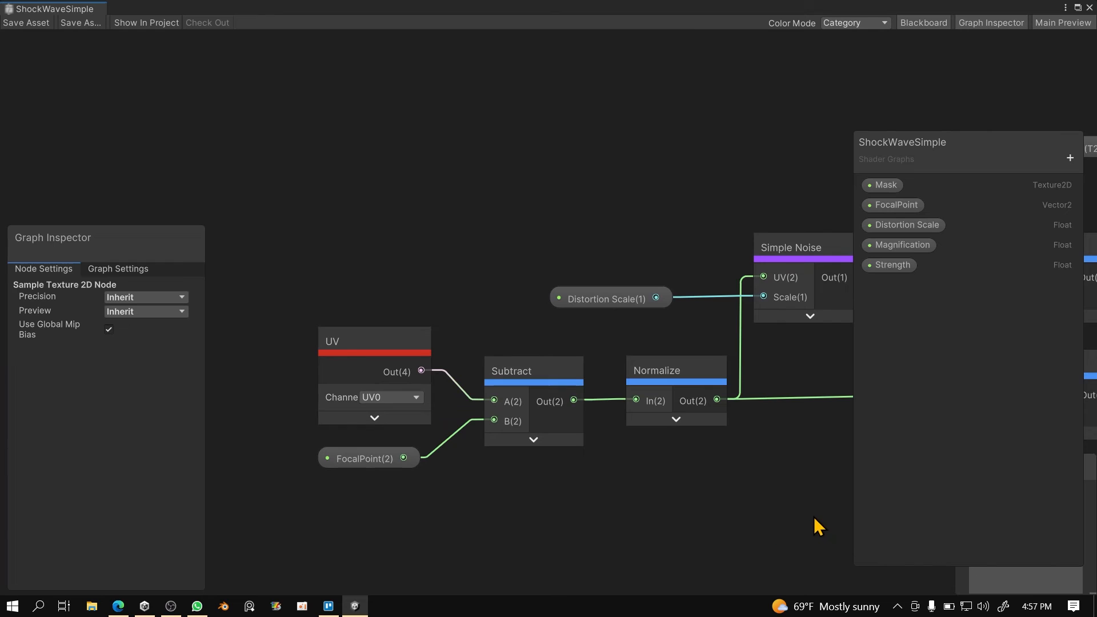
- Examine the ShockWaveSimple node chain from the UV and FocalPoint nodes through to the Fragment outputs
{"action": "middle_click_drag", "start_coordinate": [795, 516], "coordinate": [458, 533]}
{"action": "middle_click_drag", "start_coordinate": [791, 500], "coordinate": [466, 510]}
{"action": "middle_click_drag", "start_coordinate": [806, 415], "coordinate": [502, 436]}
{"action": "middle_click_drag", "start_coordinate": [773, 384], "coordinate": [570, 457]}
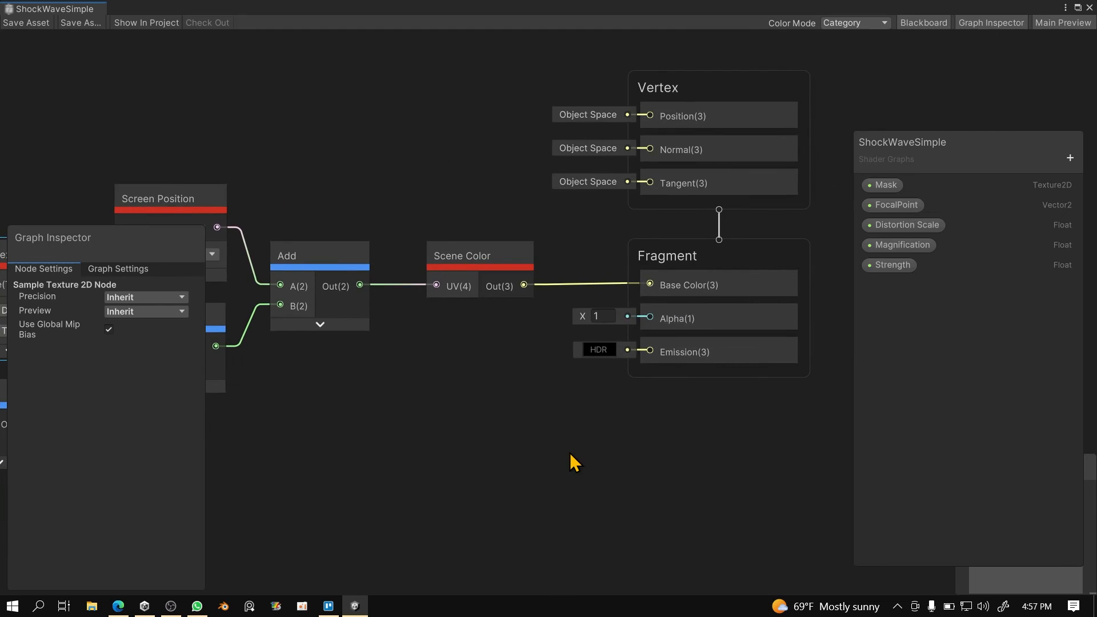
{"action": "scroll", "coordinate": [571, 457], "scroll_direction": "down", "scroll_amount": 6}
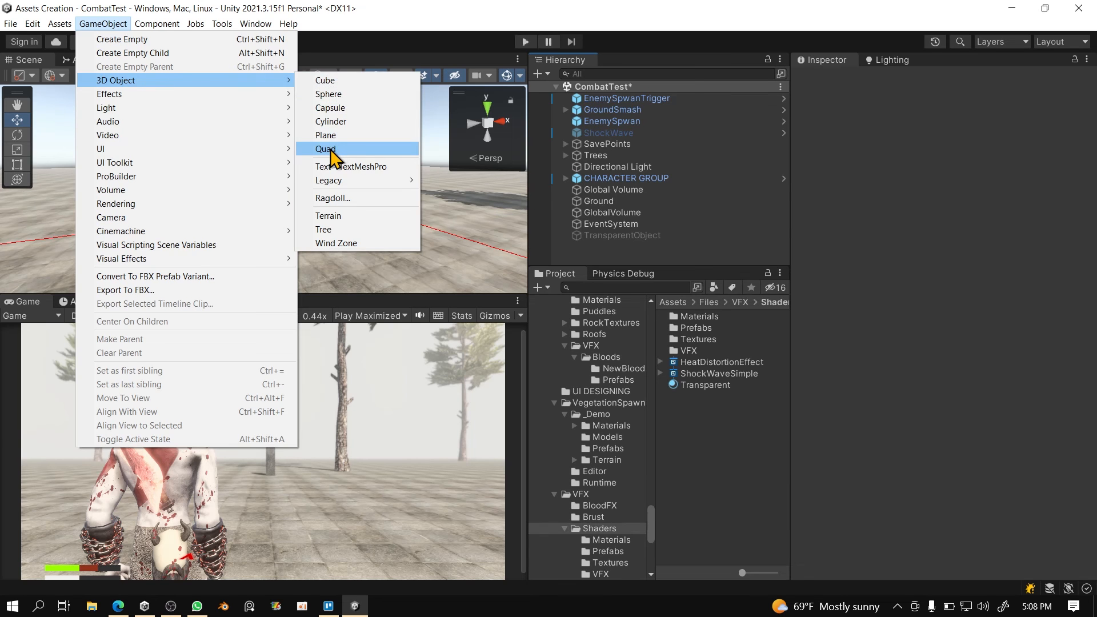
- Add a 3D Quad object to the CombatTest scene
{"action": "left_click", "coordinate": [336, 150]}
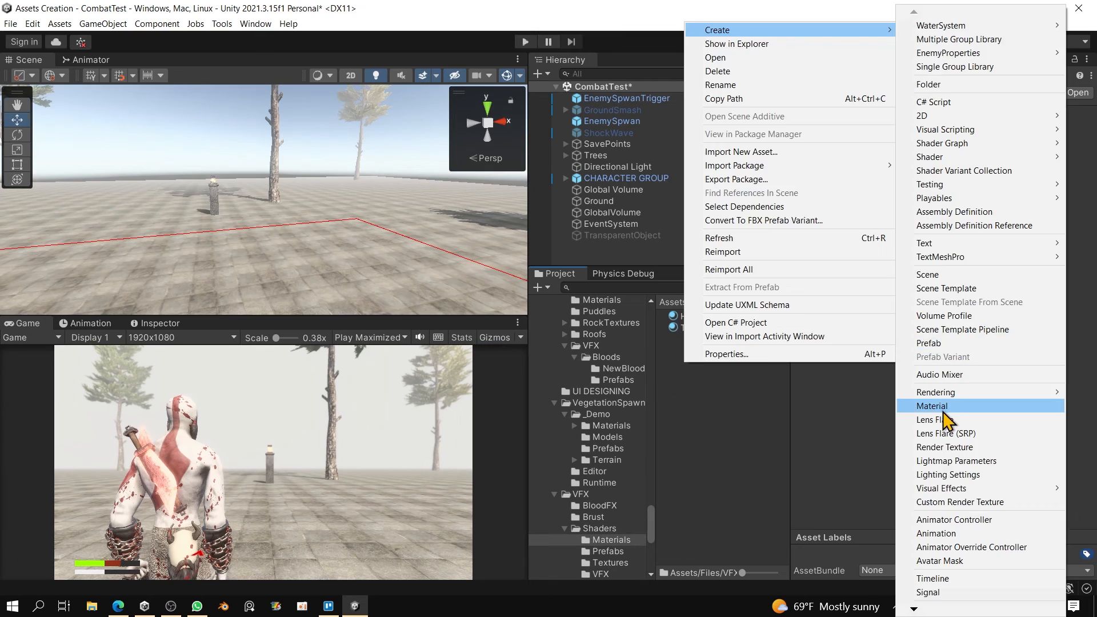
- Create a material named ShockwaveSimple in the shader Materials folder and assign it the ShockWaveSimple shader graph
{"action": "left_click", "coordinate": [937, 409]}
{"action": "type", "text": "ShockwaveSimple"}
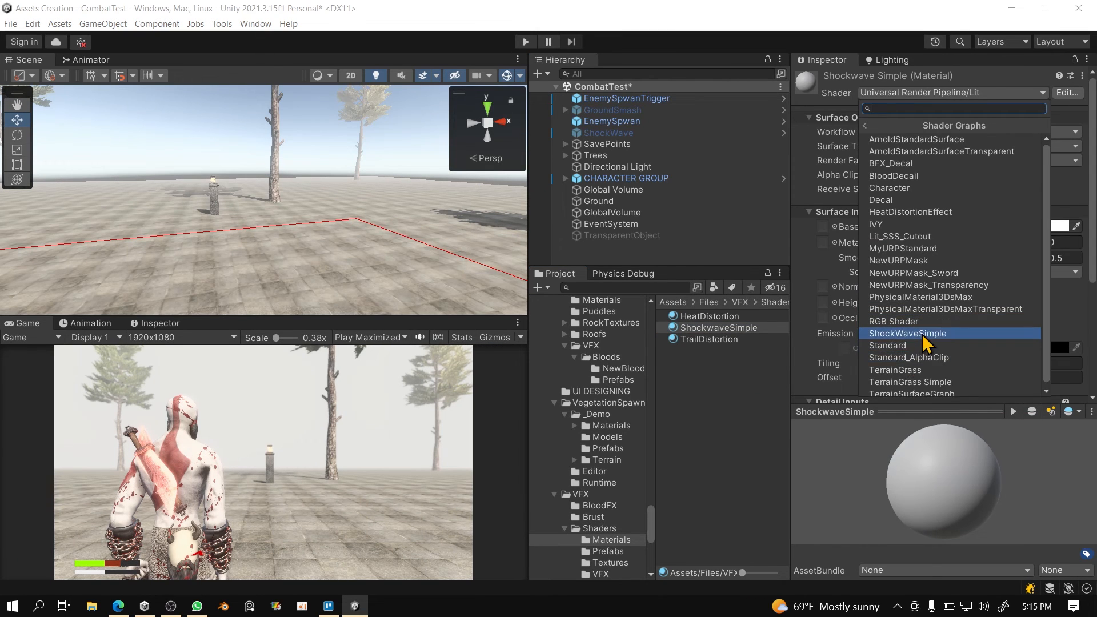
{"action": "left_click", "coordinate": [919, 336]}
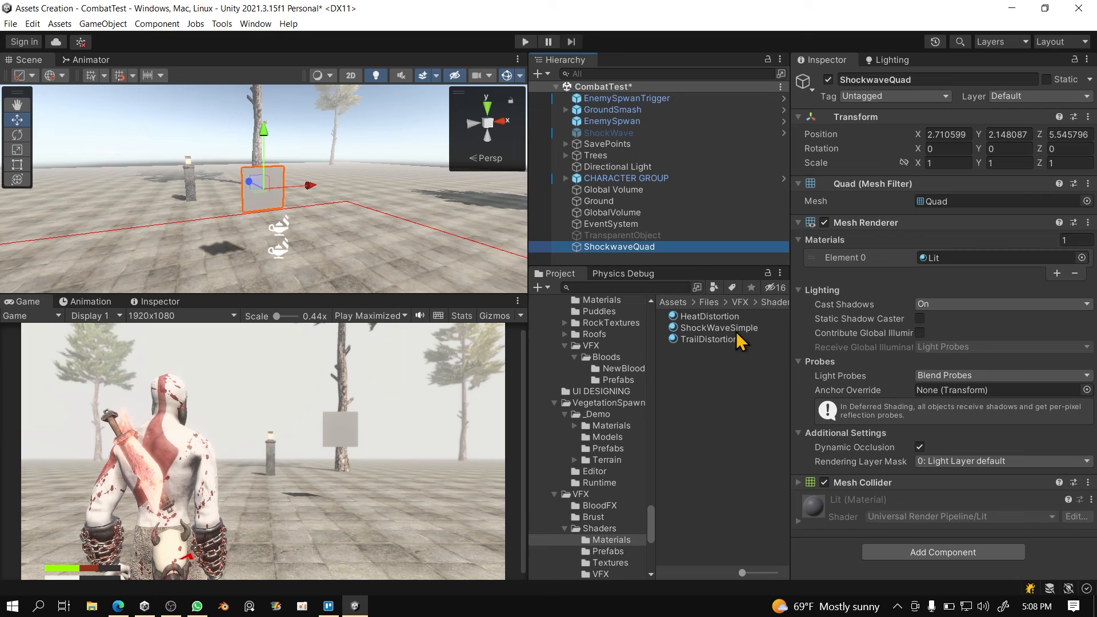
- Apply the ShockWaveSimple material to the ShockwaveQuad and expand the material's properties to show its surface inputs
{"action": "left_click_drag", "start_coordinate": [719, 328], "coordinate": [962, 261]}
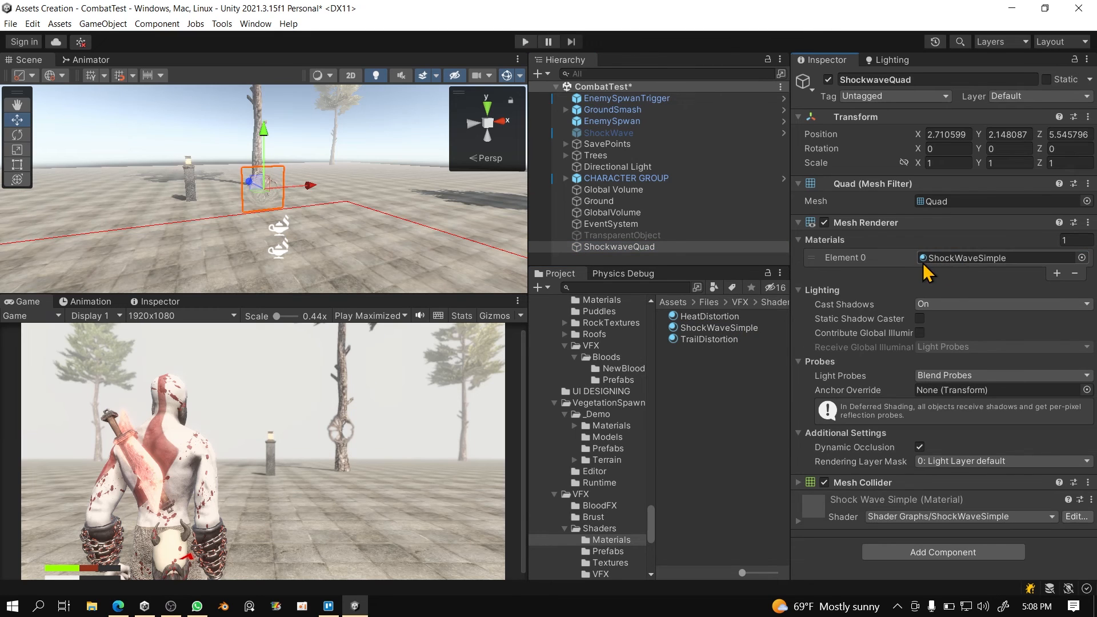
{"action": "left_click", "coordinate": [836, 520]}
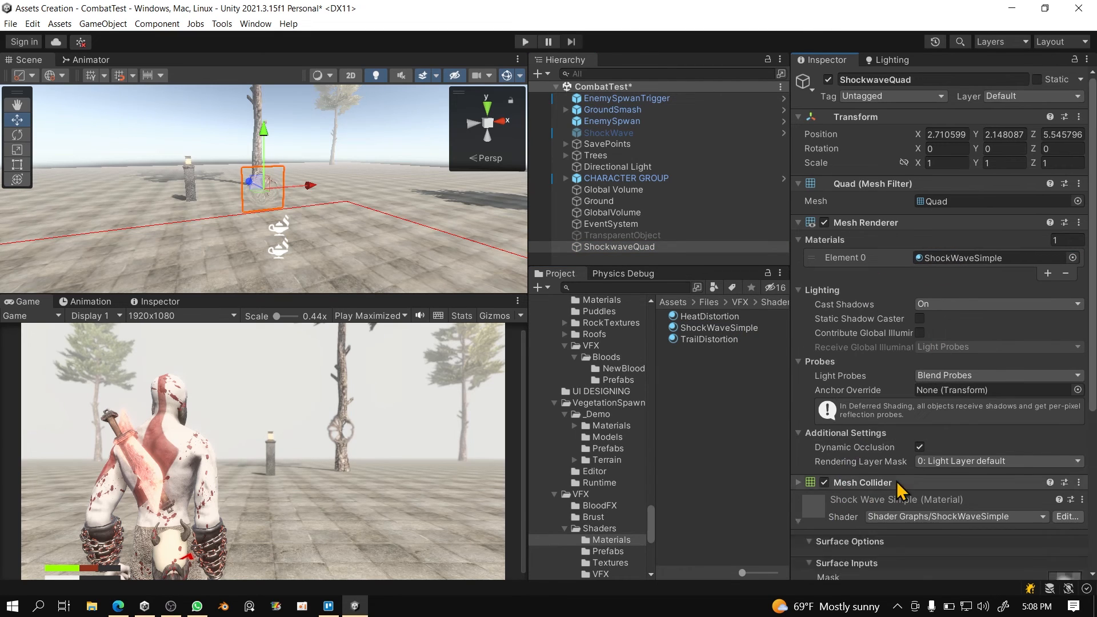
{"action": "scroll", "coordinate": [901, 489], "scroll_direction": "down", "scroll_amount": 5}
{"action": "scroll", "coordinate": [924, 514], "scroll_direction": "down", "scroll_amount": 1}
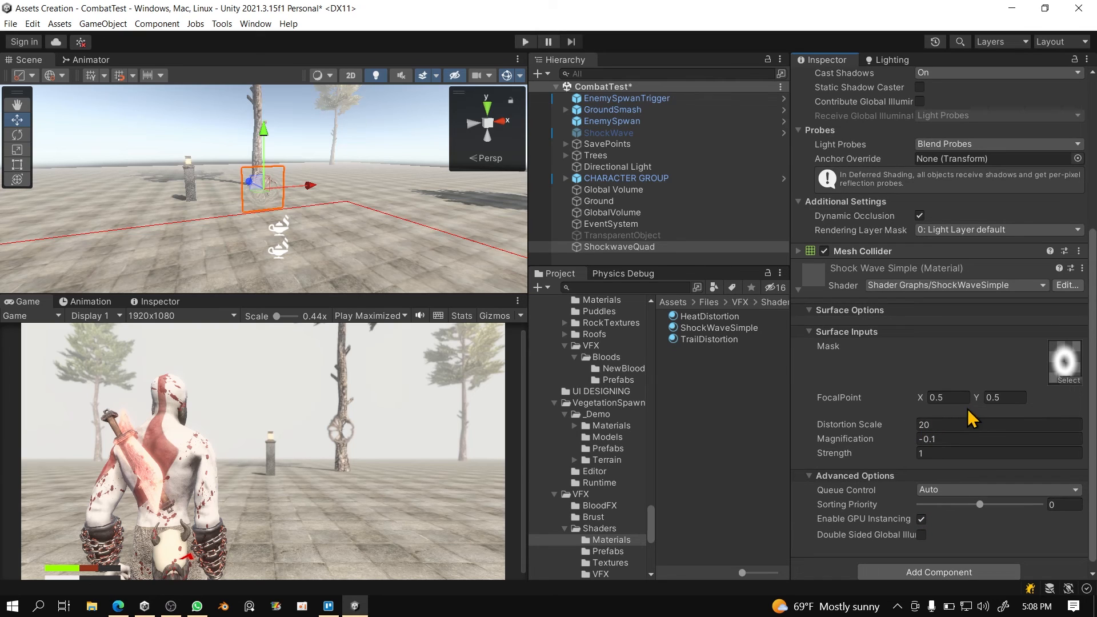
- Scale the ShockwaveQuad up uniformly in the scene
{"action": "right_click_drag", "start_coordinate": [236, 181], "coordinate": [228, 188]}
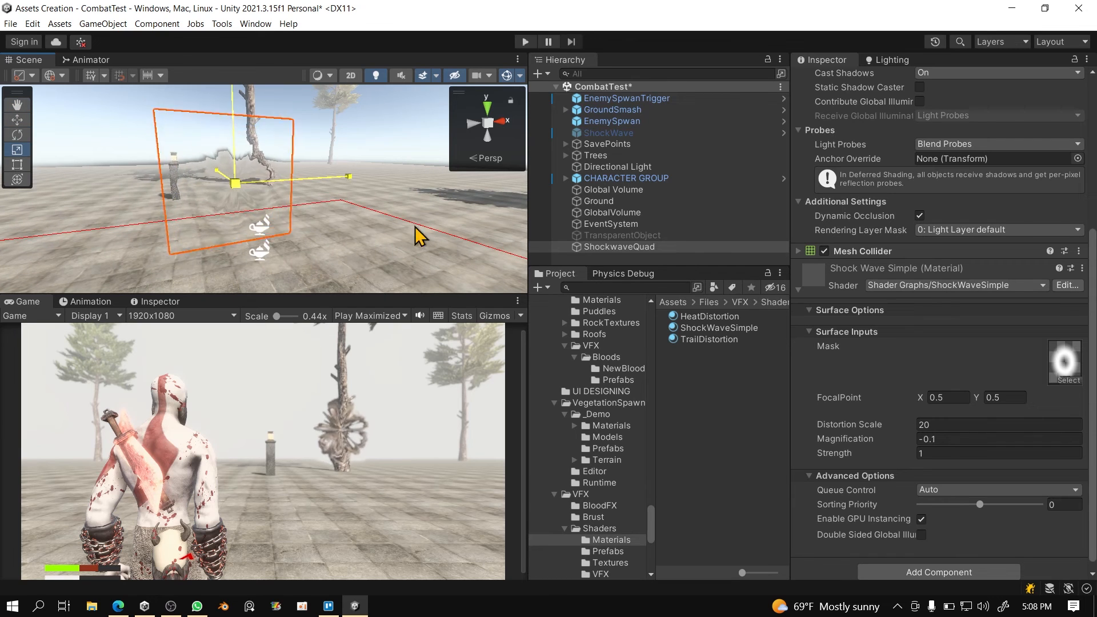